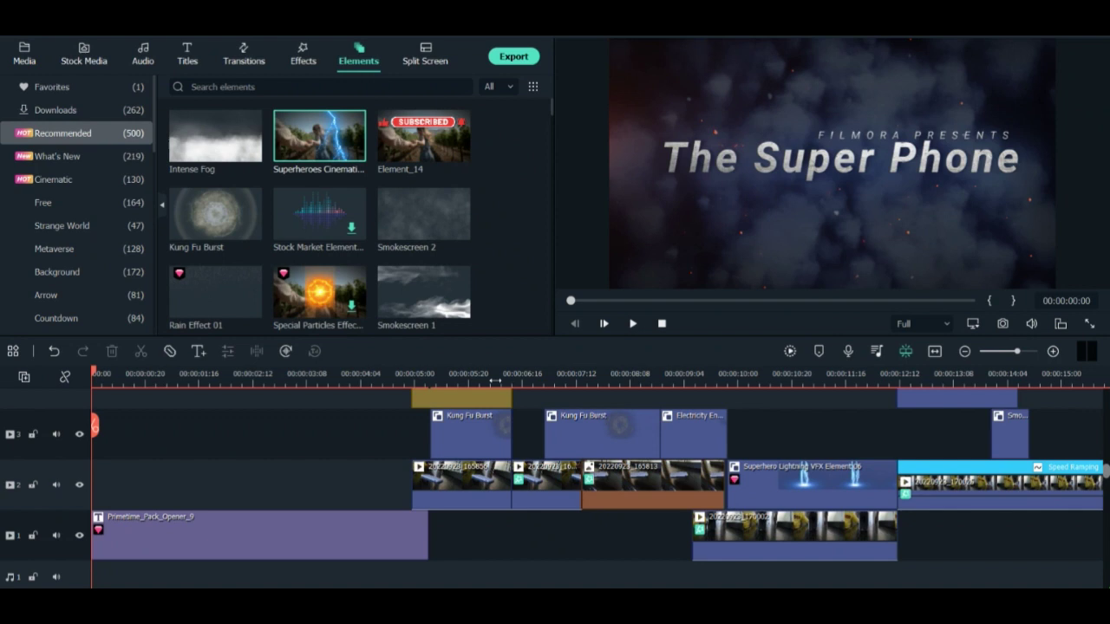
Show the phone clips and recorded audio in Media, then scrub the opening title back to 00:00:00:00.
{"action": "scroll", "coordinate": [294, 440], "scroll_direction": "up", "scroll_amount": 1}
{"action": "left_click", "coordinate": [24, 54]}
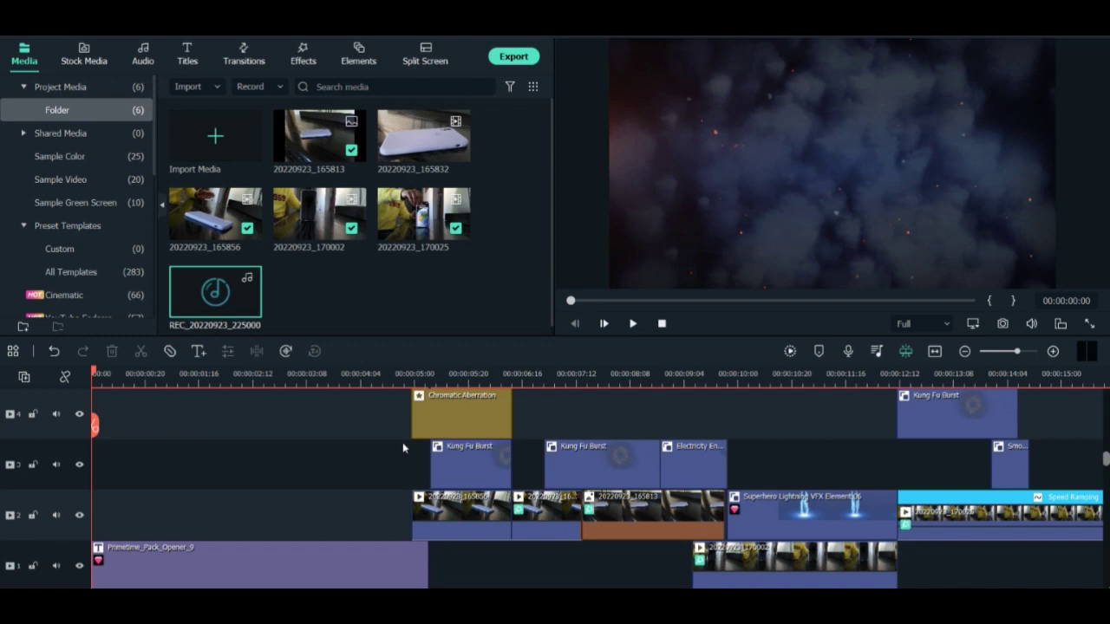
{"action": "scroll", "coordinate": [353, 472], "scroll_direction": "down", "scroll_amount": 1}
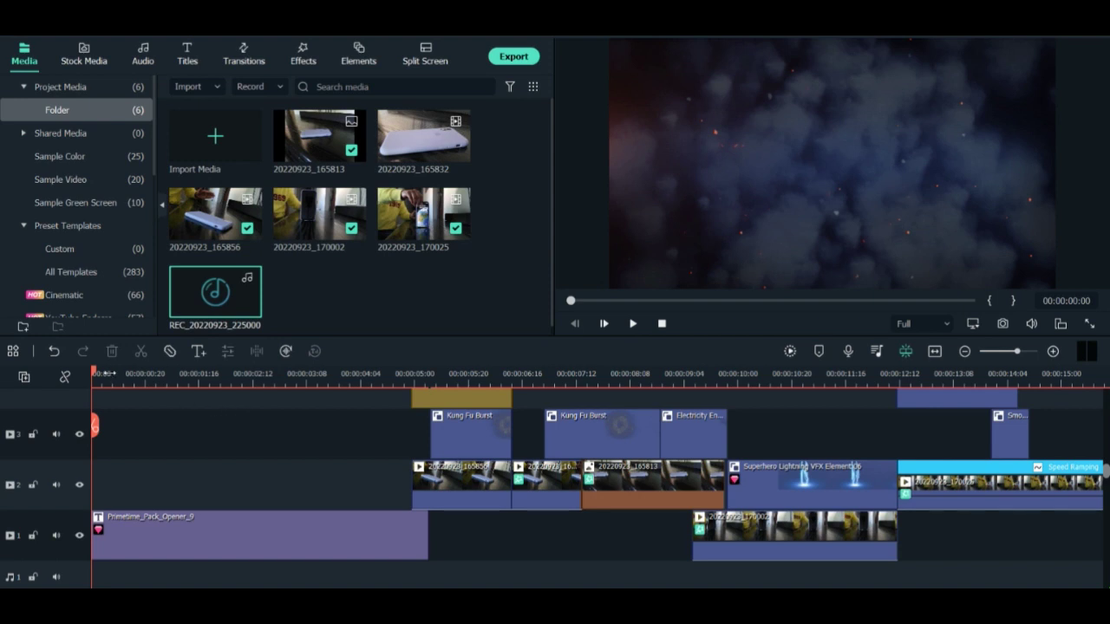
{"action": "mouse_move", "coordinate": [95, 373]}
{"action": "left_mouse_down"}
{"action": "mouse_move", "coordinate": [352, 373]}
{"action": "mouse_move", "coordinate": [92, 374]}
{"action": "left_mouse_up"}
Search the title templates for 'epic' to list Primetime Pack, Heroes and Epic Opener.
{"action": "left_click", "coordinate": [187, 54]}
{"action": "left_click", "coordinate": [261, 88]}
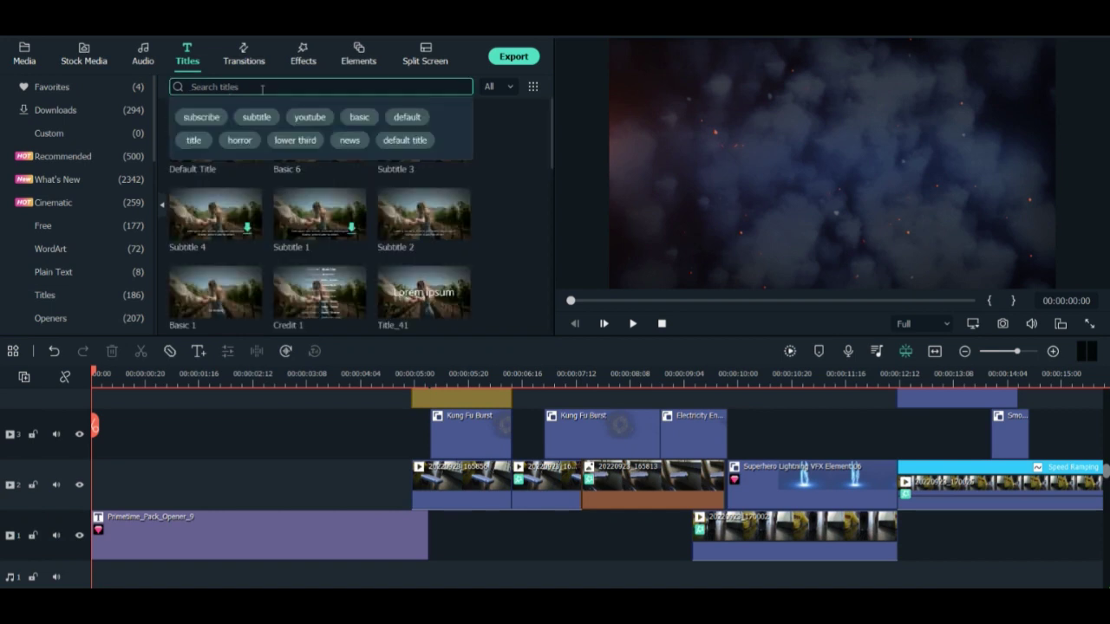
{"action": "type", "text": "epic"}
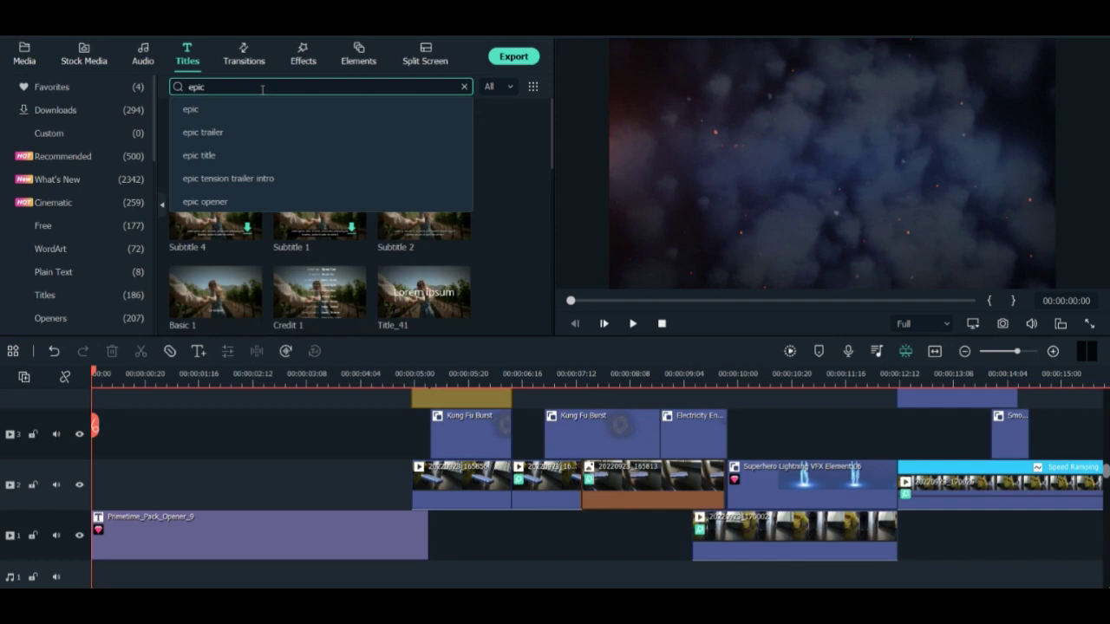
{"action": "key", "text": "Return"}
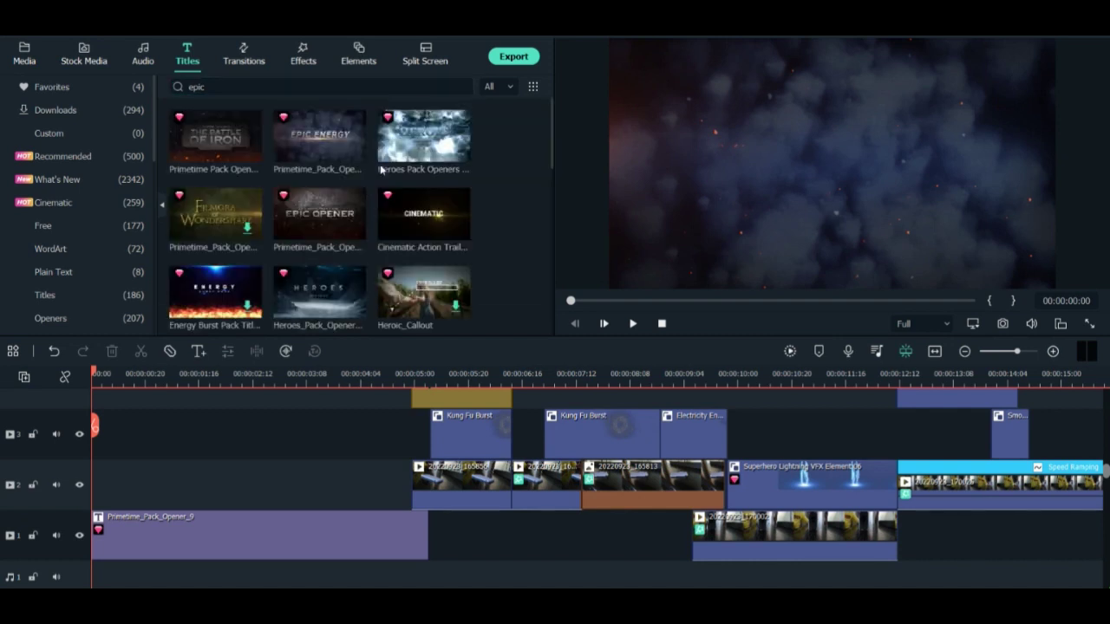
{"action": "scroll", "coordinate": [323, 224], "scroll_direction": "down", "scroll_amount": 3}
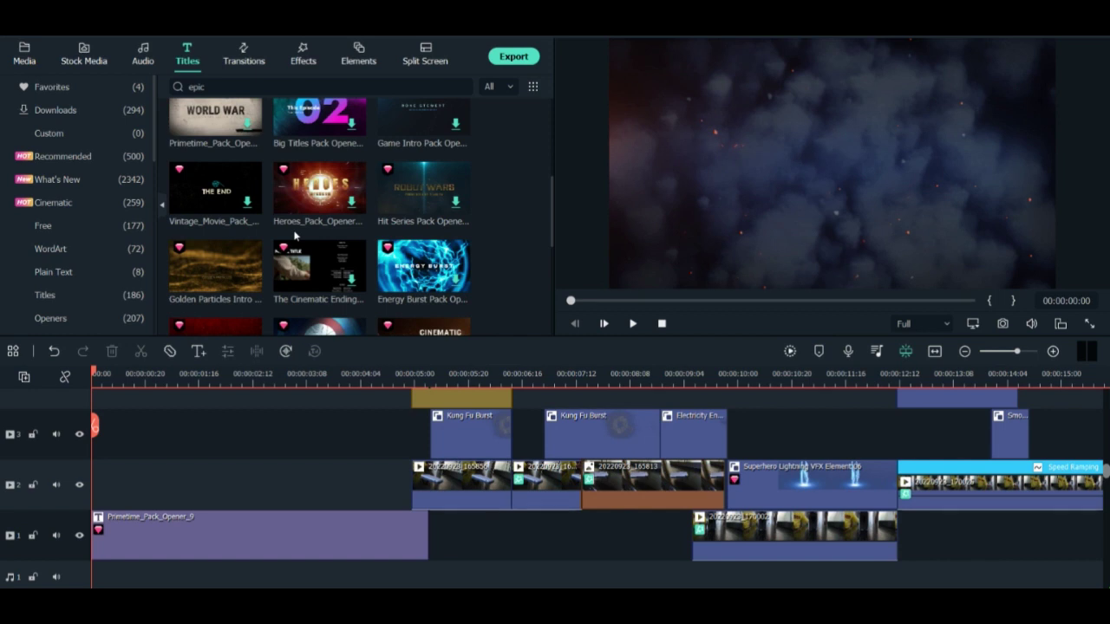
{"action": "scroll", "coordinate": [319, 230], "scroll_direction": "up", "scroll_amount": 2}
{"action": "scroll", "coordinate": [351, 261], "scroll_direction": "up", "scroll_amount": 2}
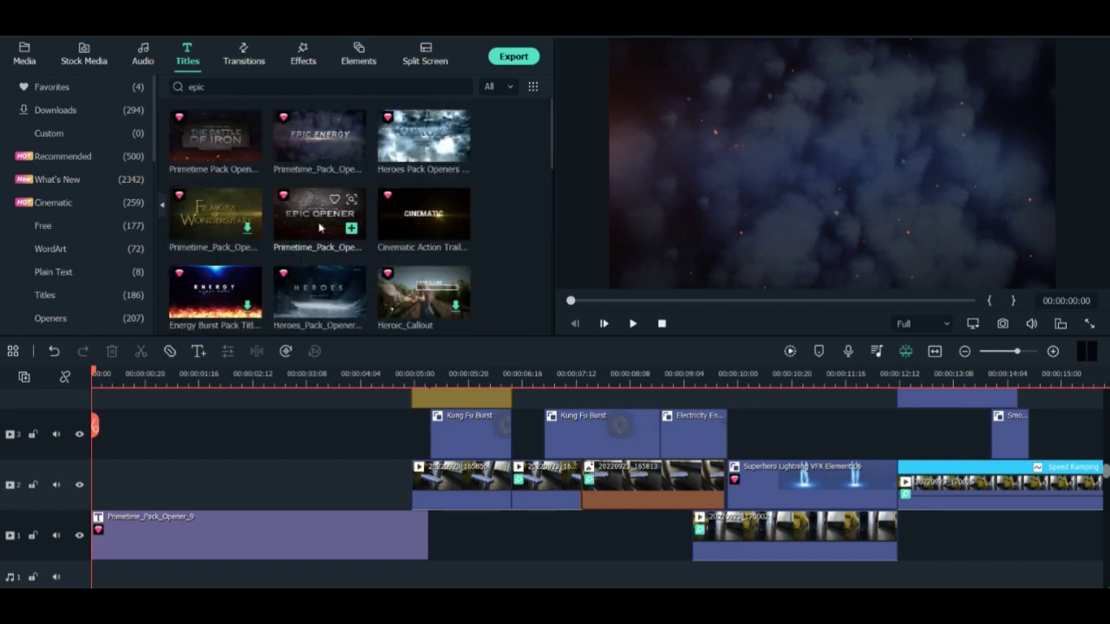
{"action": "scroll", "coordinate": [347, 552], "scroll_direction": "down", "scroll_amount": 2}
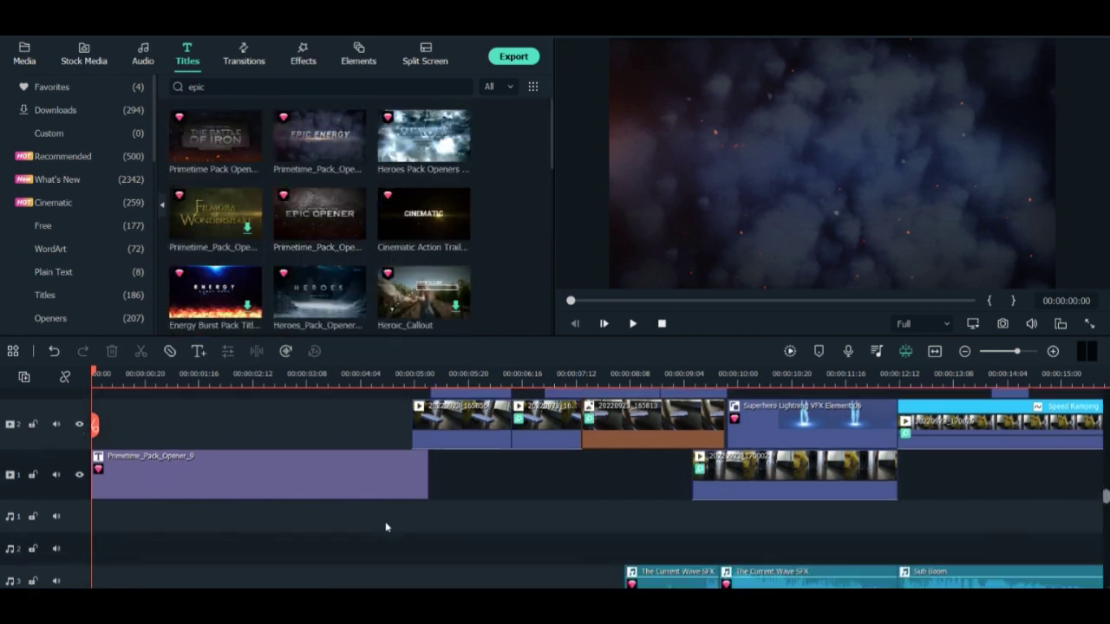
Move playback to the colour-split phone shot at 00:00:04:22.
{"action": "left_click_drag", "start_coordinate": [93, 373], "coordinate": [418, 372]}
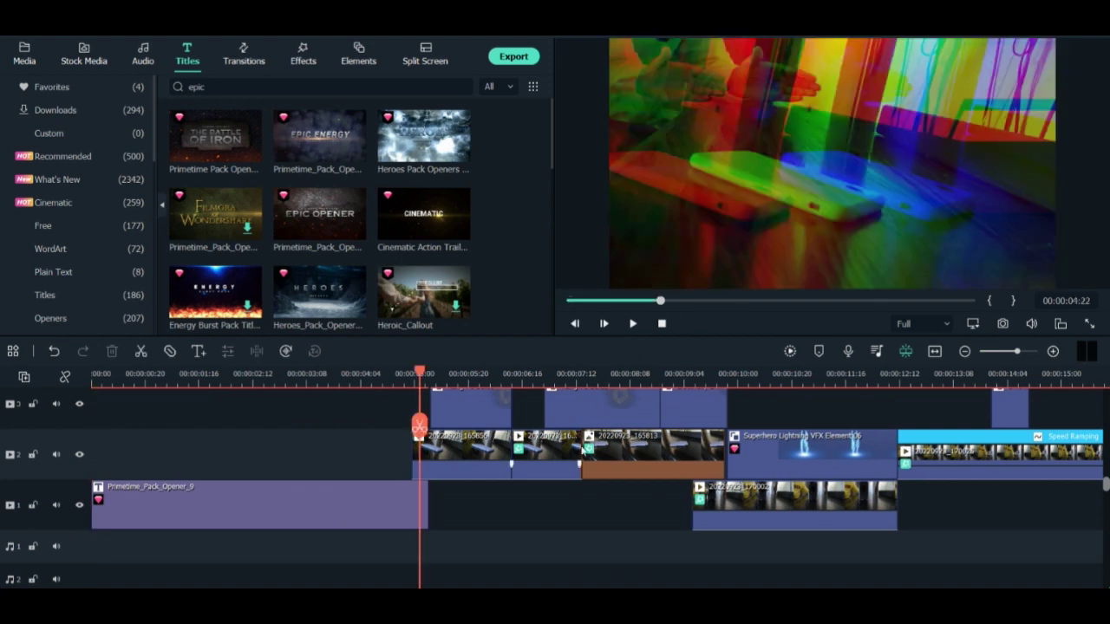
{"action": "scroll", "coordinate": [503, 504], "scroll_direction": "up", "scroll_amount": 2}
{"action": "scroll", "coordinate": [502, 495], "scroll_direction": "up", "scroll_amount": 2}
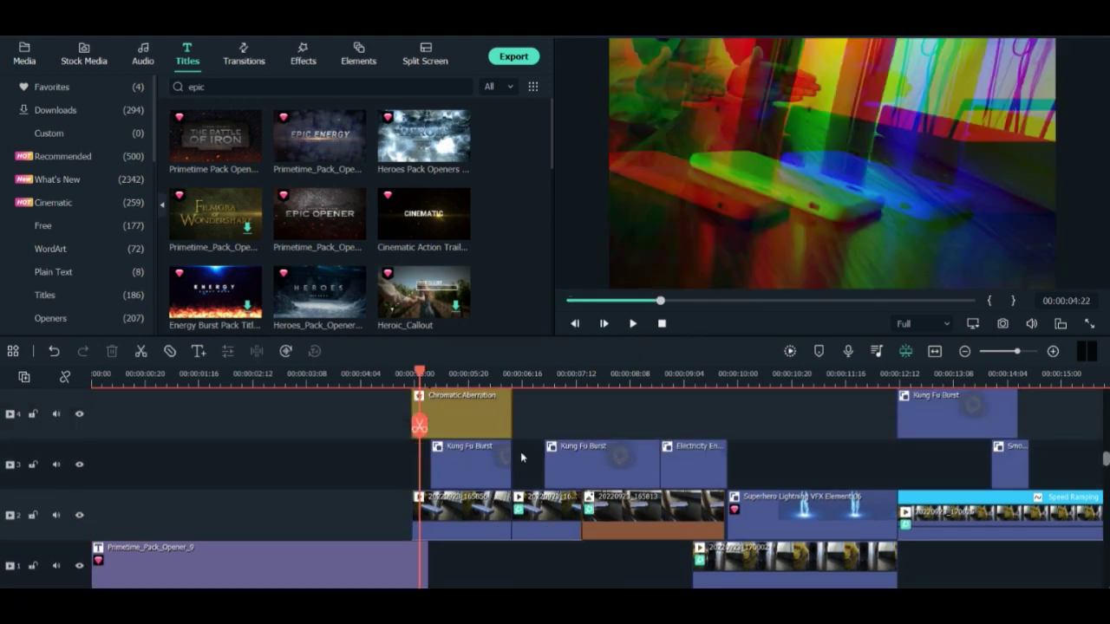
{"action": "scroll", "coordinate": [498, 462], "scroll_direction": "up", "scroll_amount": 2}
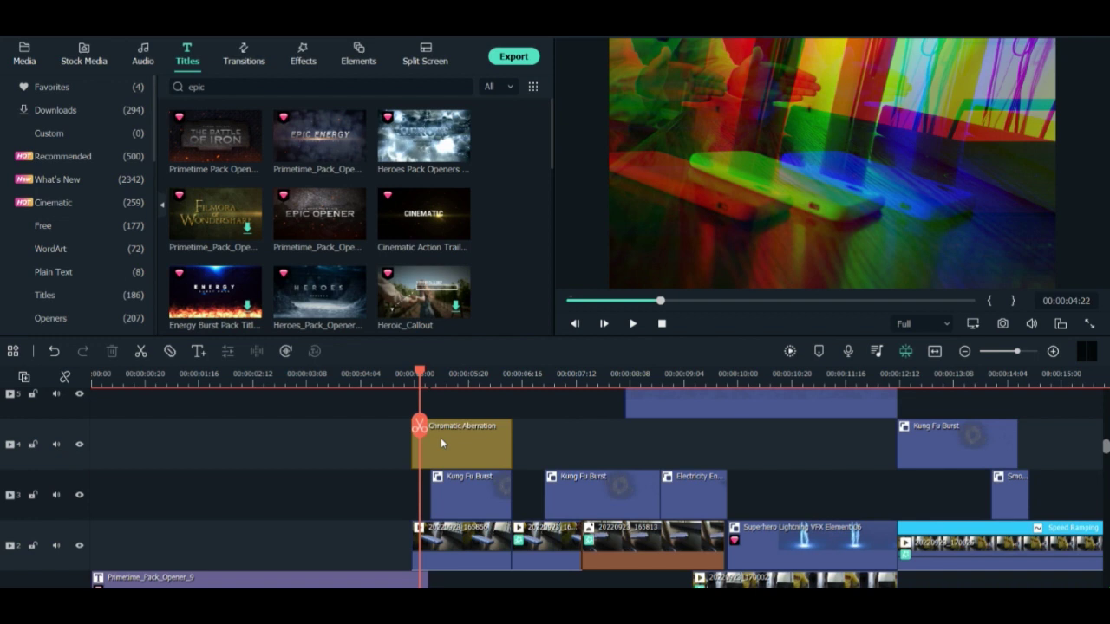
Search the effects library for 'chromatic' to find Chromatic Aberration and related effects.
{"action": "left_click", "coordinate": [305, 57]}
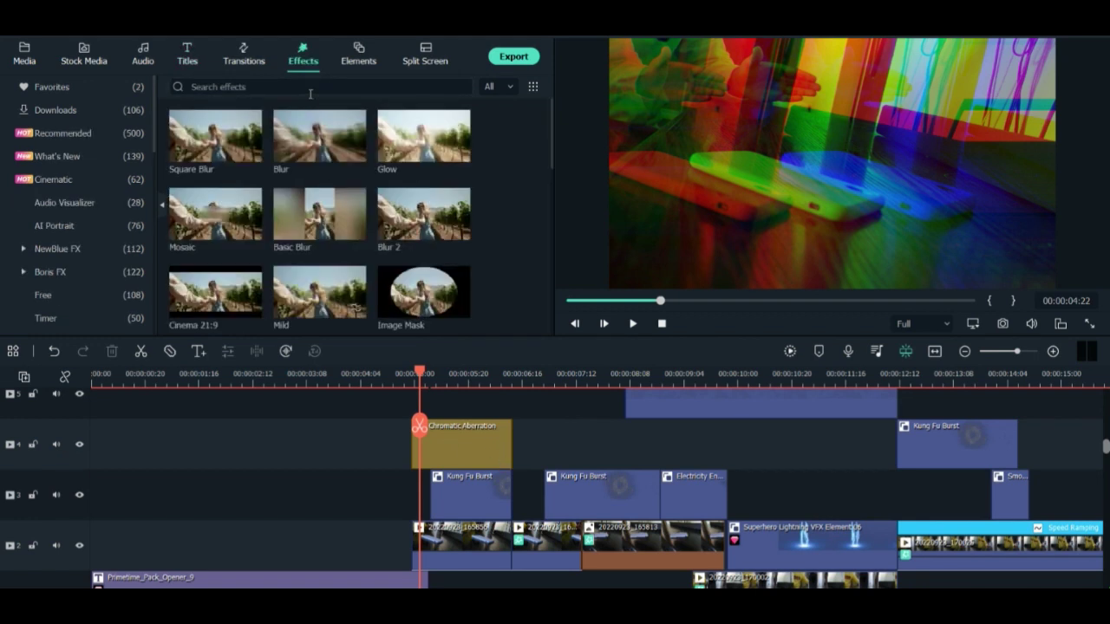
{"action": "left_click", "coordinate": [310, 92]}
{"action": "type", "text": "chr"}
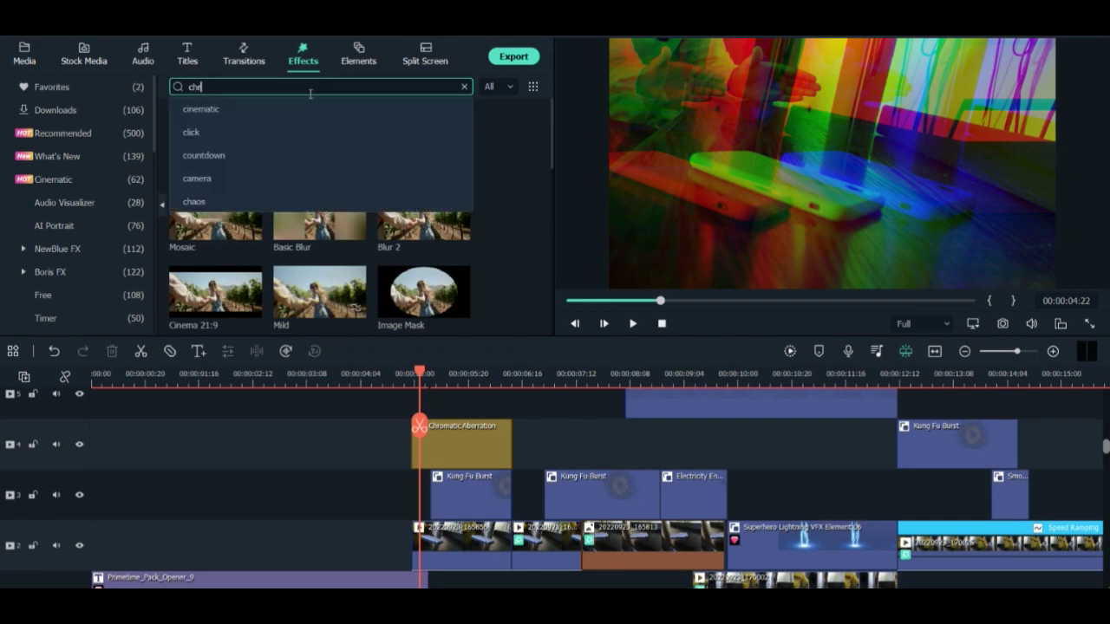
{"action": "type", "text": "omatic"}
{"action": "key", "text": "Return"}
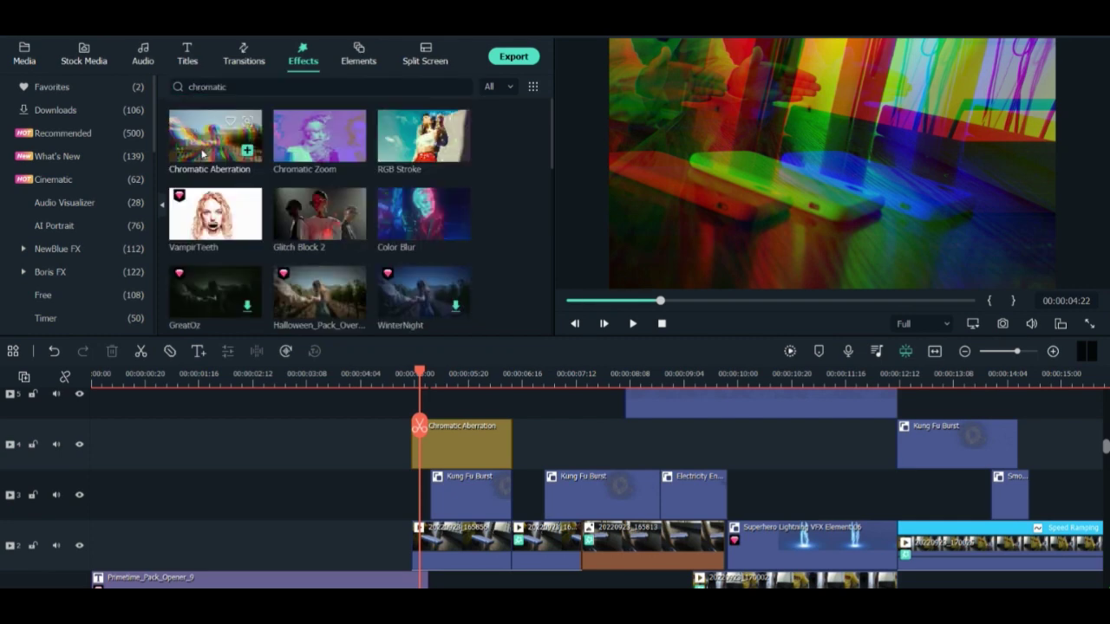
{"action": "left_click_drag", "start_coordinate": [421, 373], "coordinate": [436, 373]}
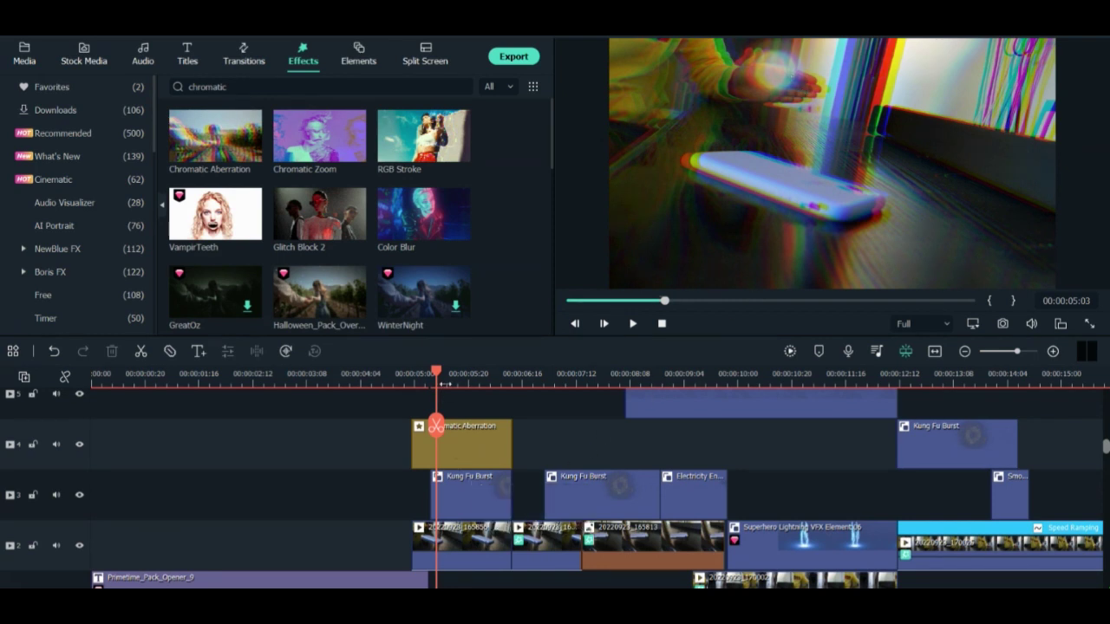
Select the first Kung Fu Burst clip and scrub through to the lightning shot near 00:00:08:11.
{"action": "left_click", "coordinate": [466, 497]}
{"action": "left_click_drag", "start_coordinate": [477, 375], "coordinate": [563, 374]}
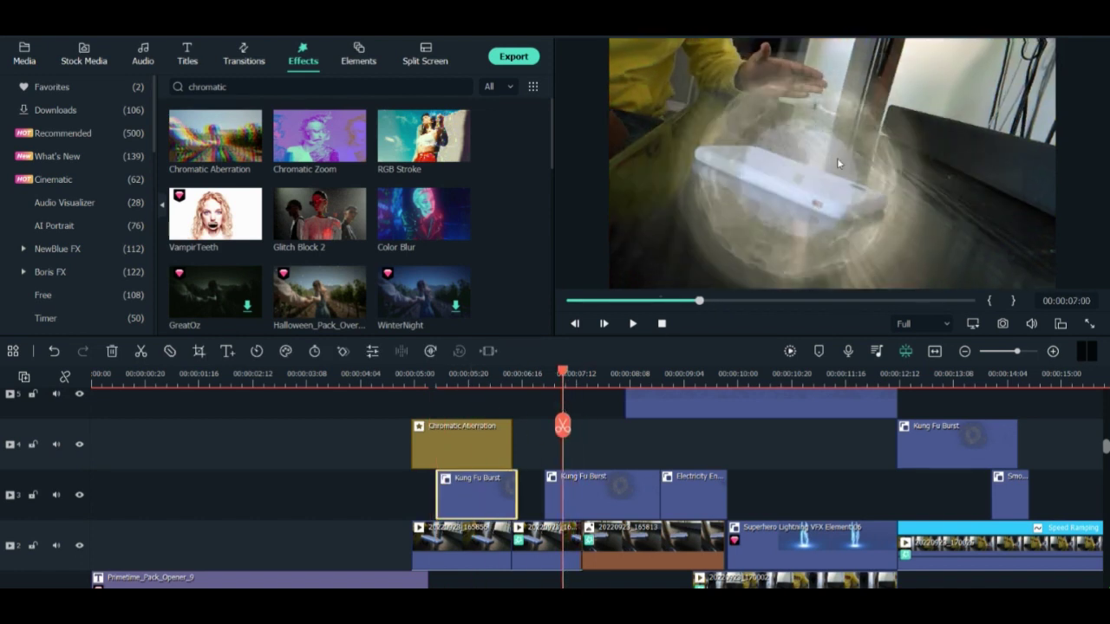
{"action": "scroll", "coordinate": [685, 434], "scroll_direction": "up", "scroll_amount": 1}
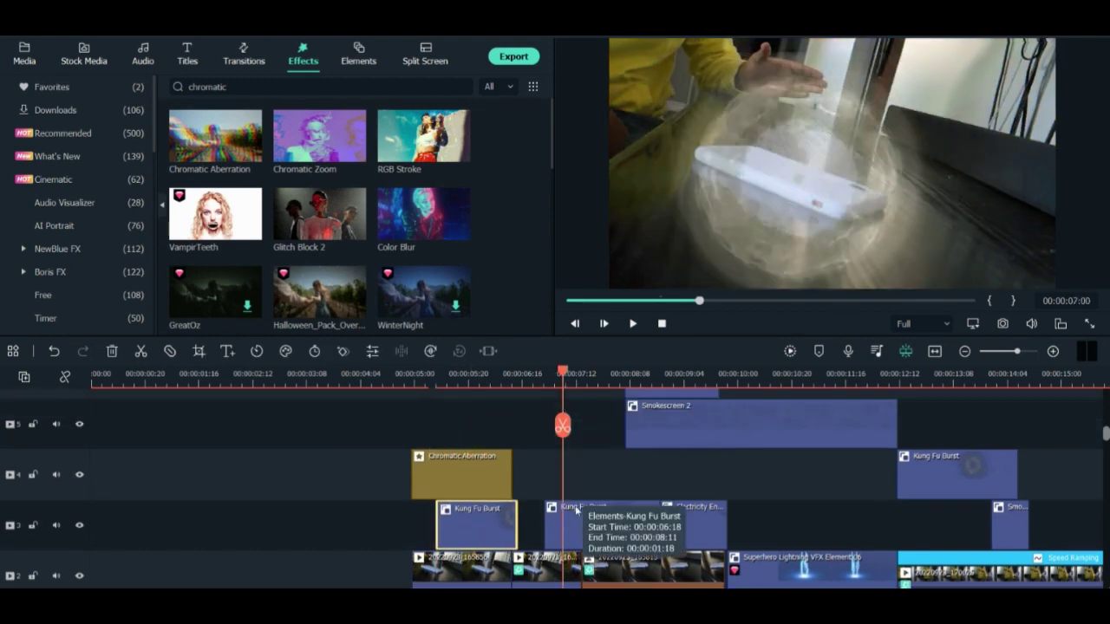
{"action": "scroll", "coordinate": [576, 510], "scroll_direction": "down", "scroll_amount": 1}
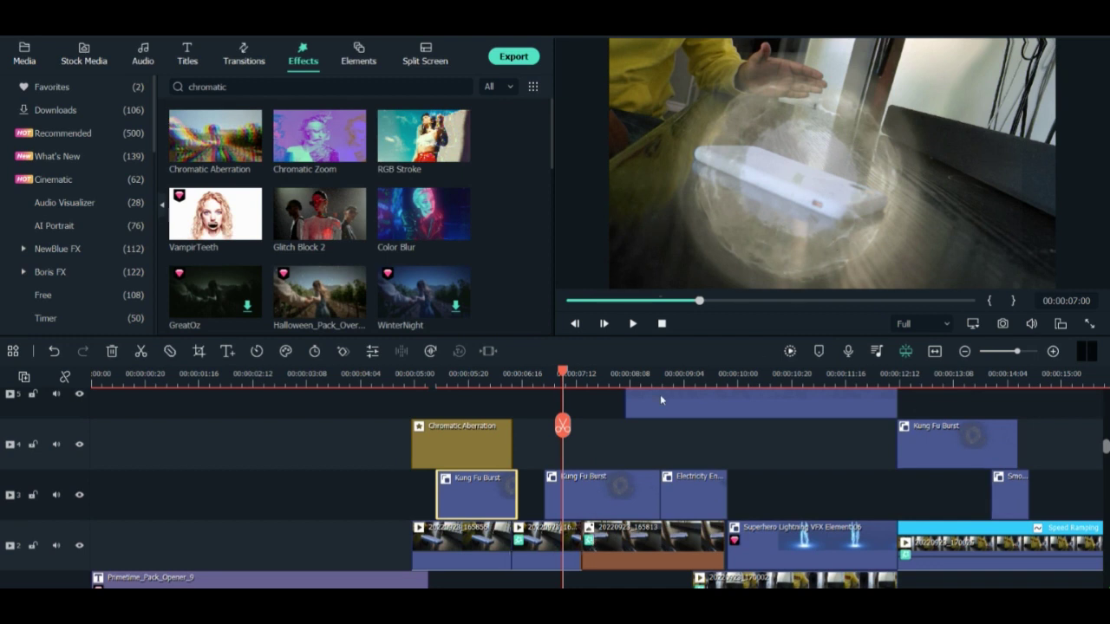
{"action": "left_click_drag", "start_coordinate": [560, 374], "coordinate": [660, 399]}
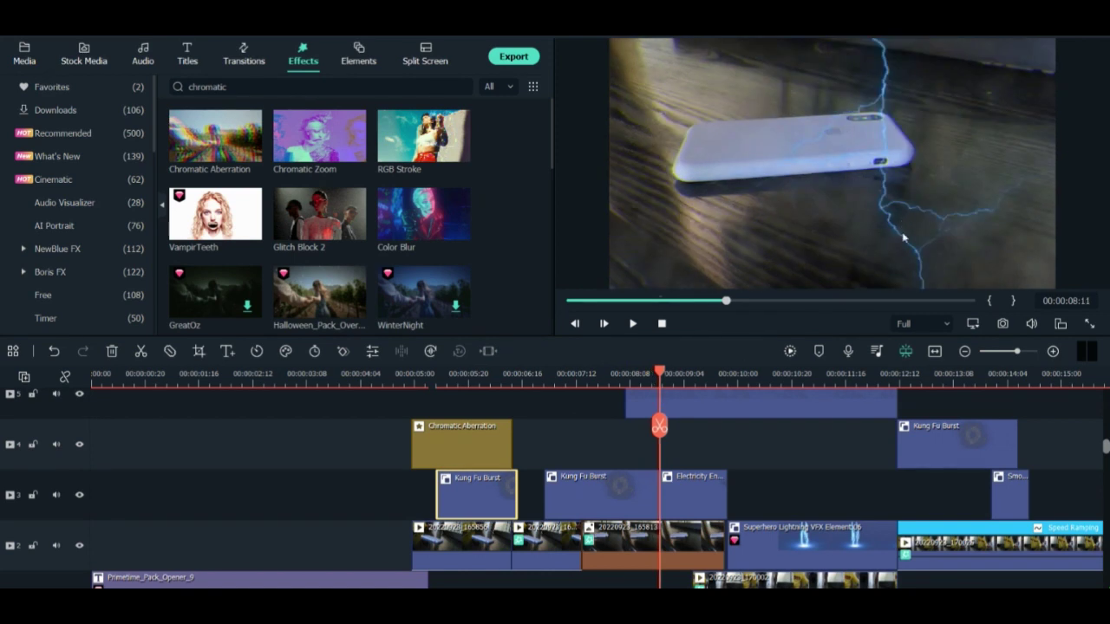
{"action": "scroll", "coordinate": [719, 525], "scroll_direction": "up", "scroll_amount": 1}
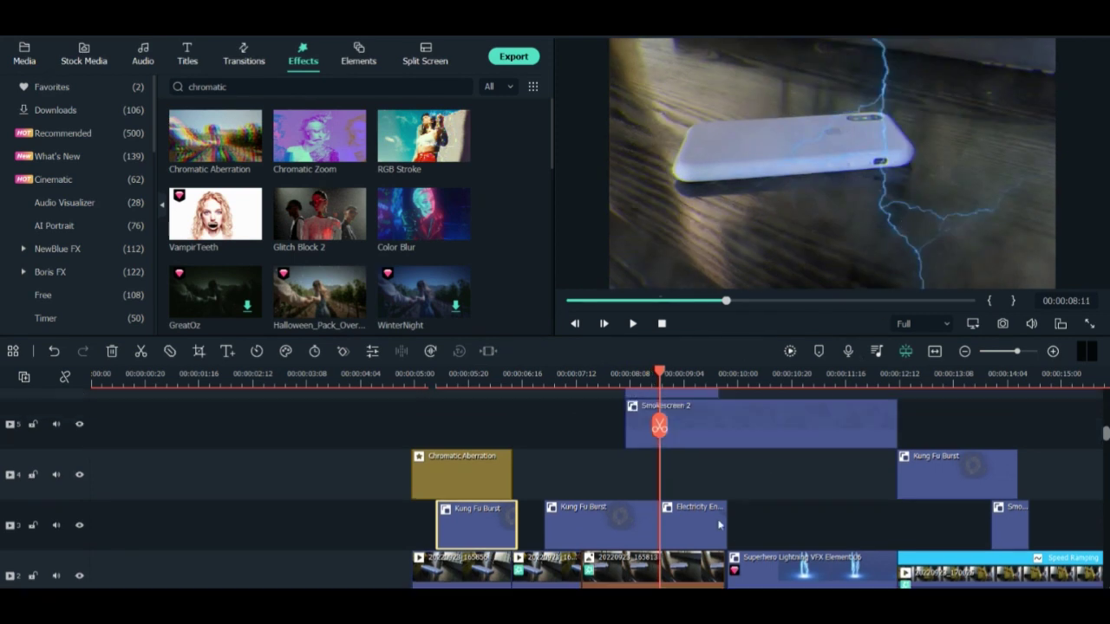
Add the Superheroes Cinematic element at the playhead and preview lightning striking over the phone.
{"action": "left_click", "coordinate": [361, 59]}
{"action": "mouse_move", "coordinate": [351, 126]}
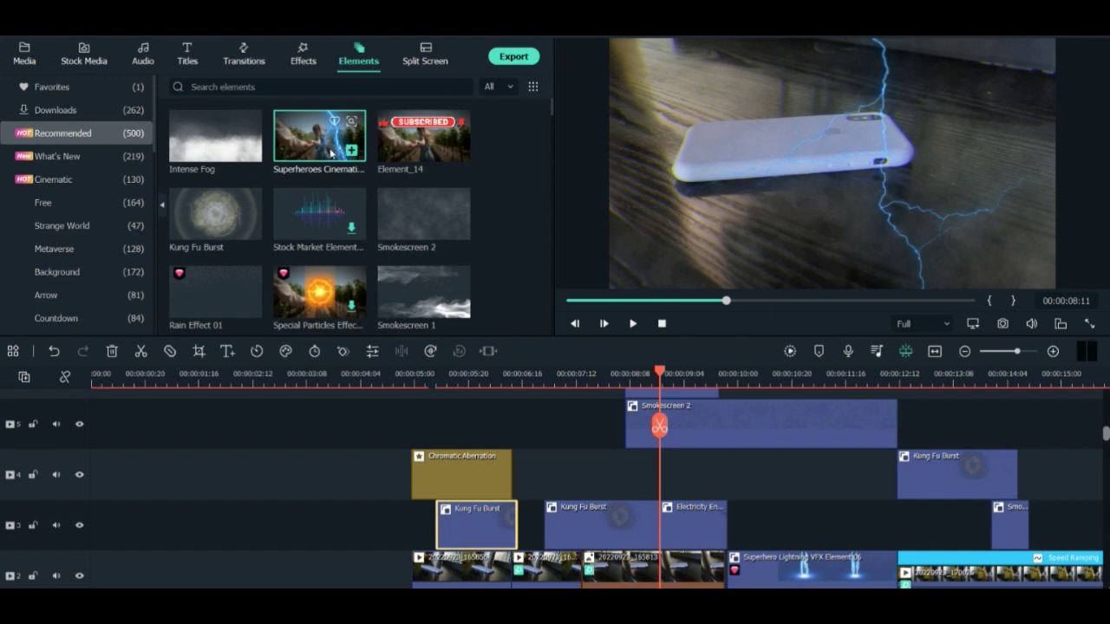
{"action": "key", "text": "alt+a"}
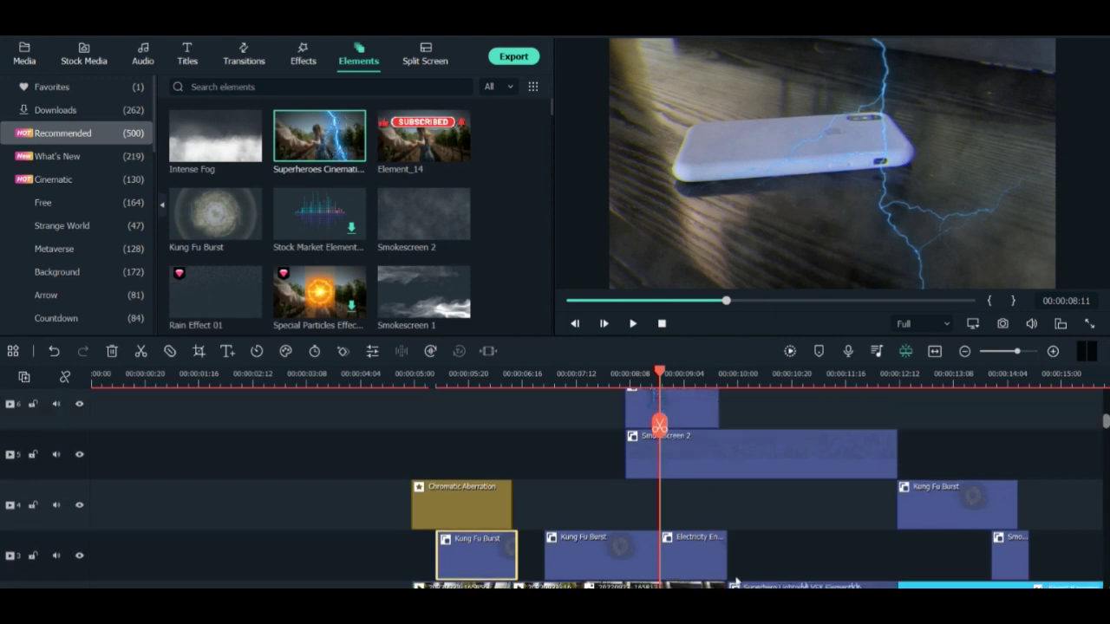
{"action": "left_click_drag", "start_coordinate": [662, 374], "coordinate": [685, 393]}
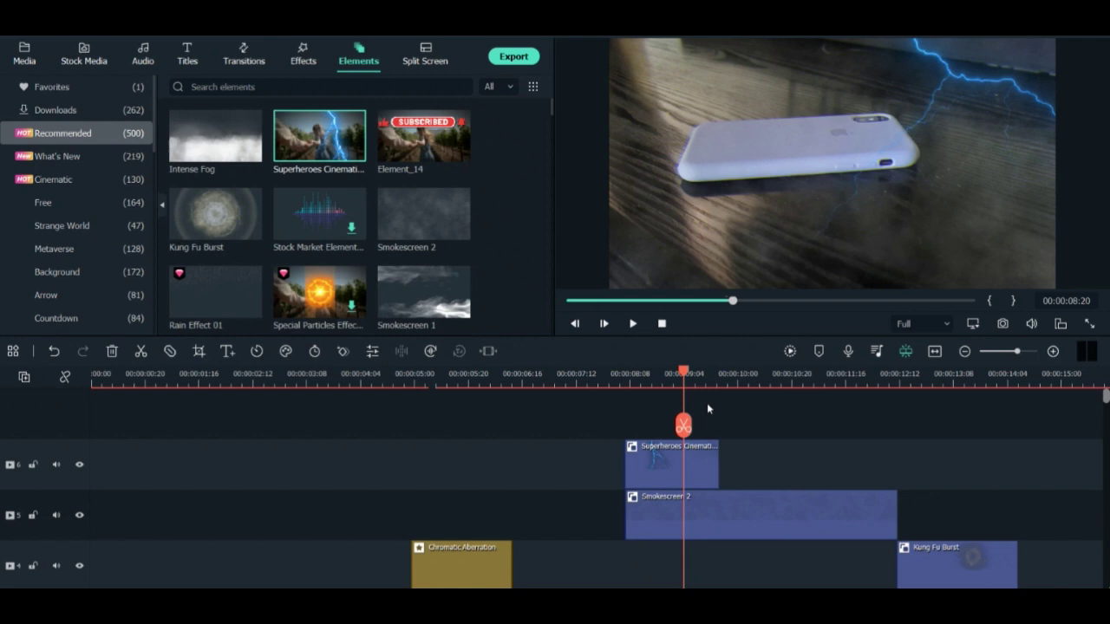
{"action": "scroll", "coordinate": [906, 458], "scroll_direction": "down", "scroll_amount": 2}
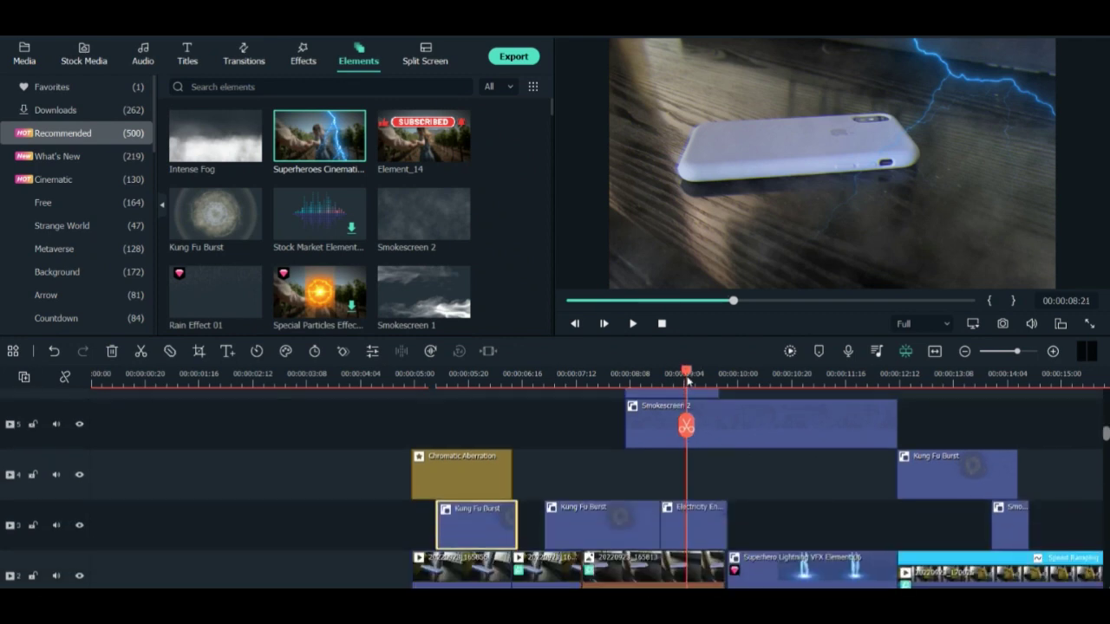
{"action": "left_click_drag", "start_coordinate": [683, 373], "coordinate": [738, 398]}
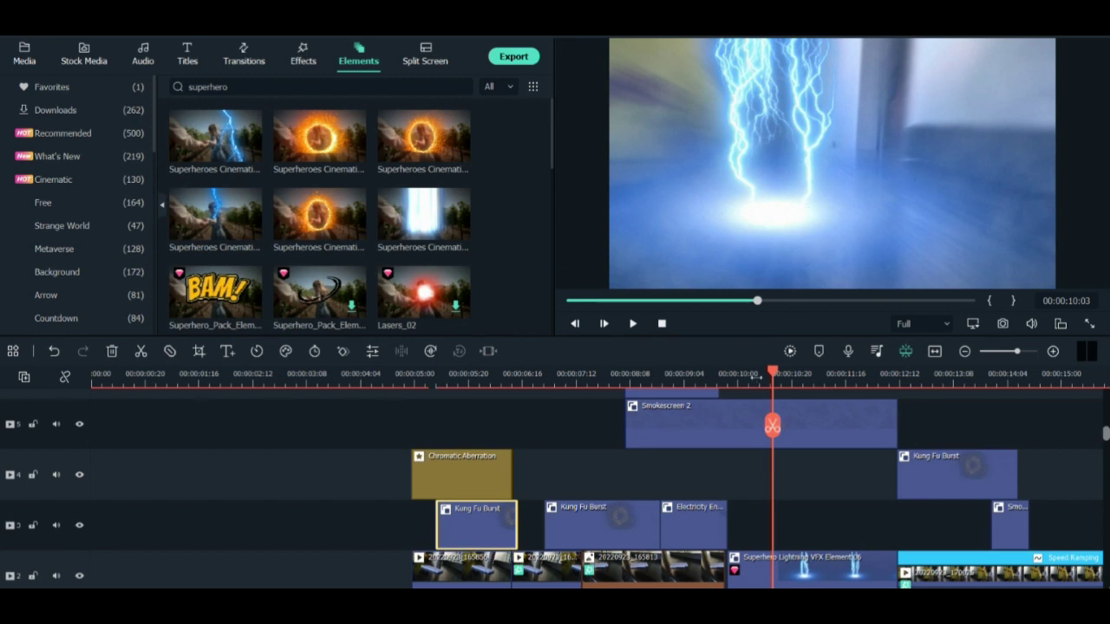
{"action": "left_click_drag", "start_coordinate": [774, 373], "coordinate": [907, 403]}
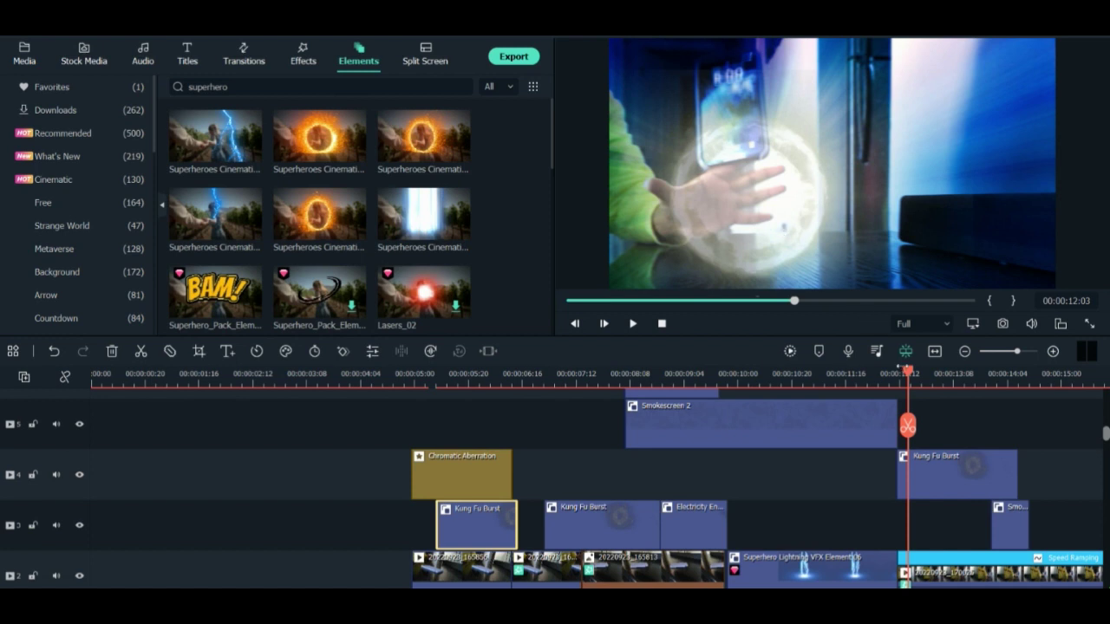
{"action": "scroll", "coordinate": [1026, 418], "scroll_direction": "down", "scroll_amount": 1}
{"action": "scroll", "coordinate": [1031, 529], "scroll_direction": "up", "scroll_amount": 1}
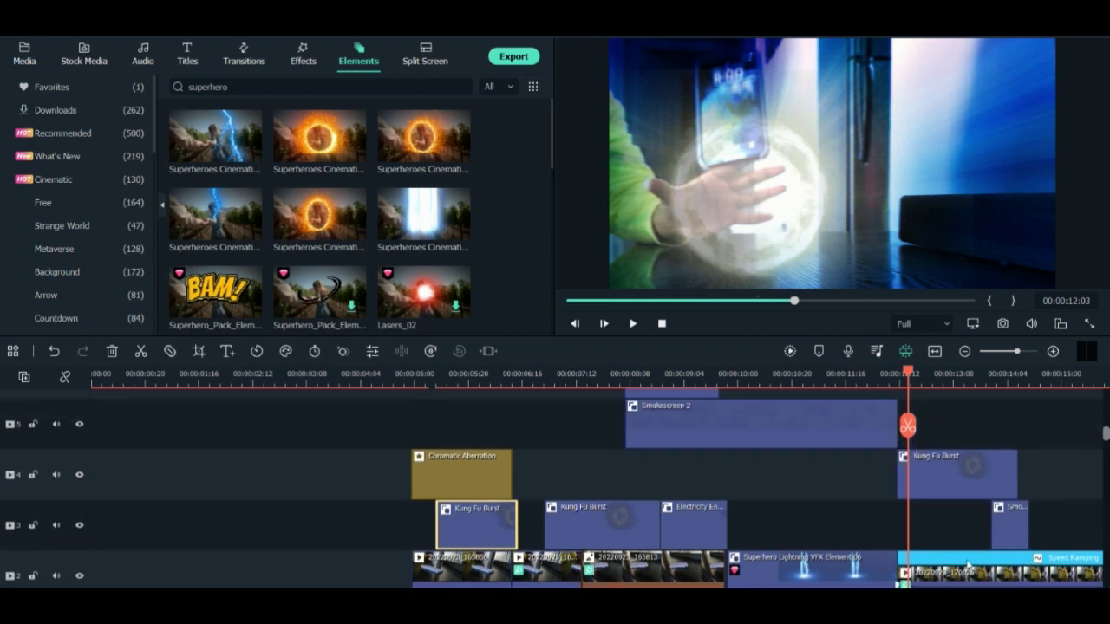
{"action": "left_click", "coordinate": [964, 351]}
{"action": "left_click_drag", "start_coordinate": [500, 382], "coordinate": [547, 414]}
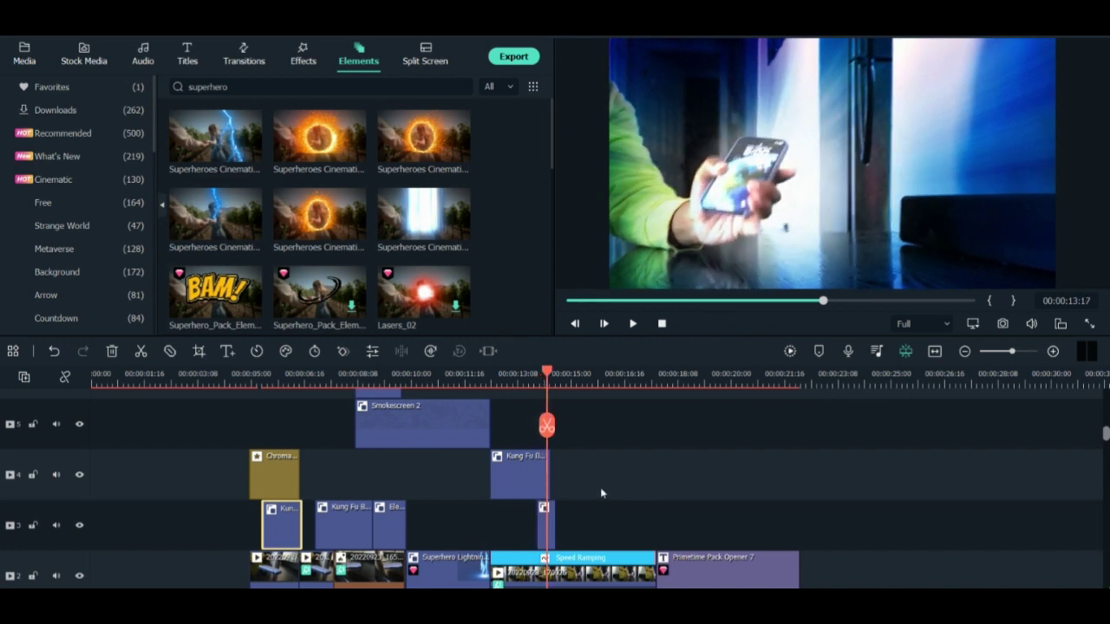
{"action": "scroll", "coordinate": [562, 420], "scroll_direction": "down", "scroll_amount": 1}
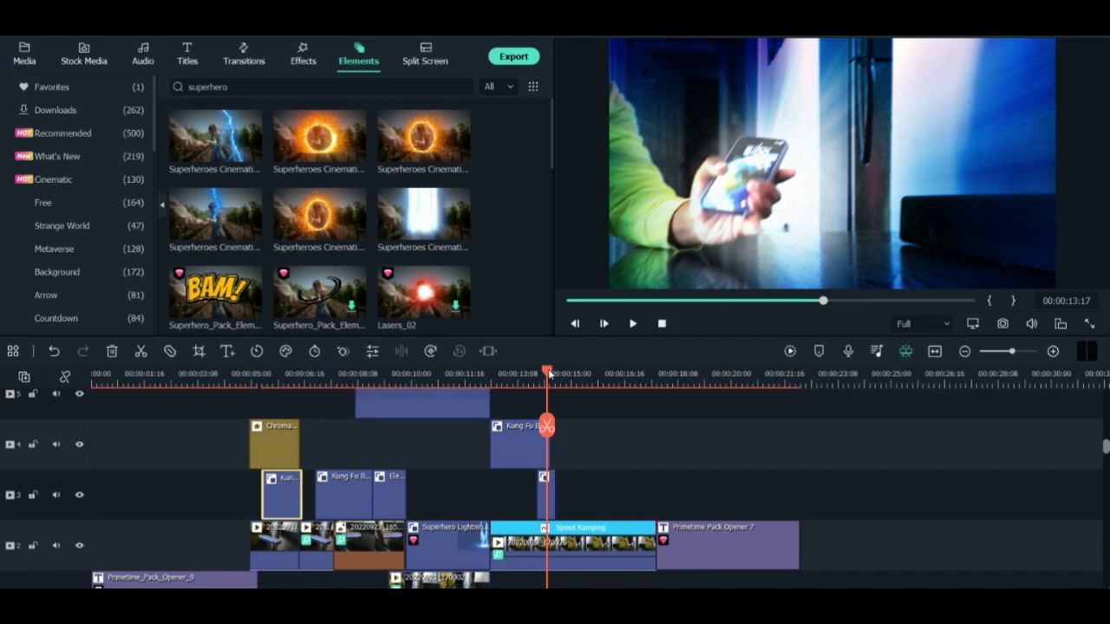
{"action": "left_click_drag", "start_coordinate": [549, 375], "coordinate": [581, 374]}
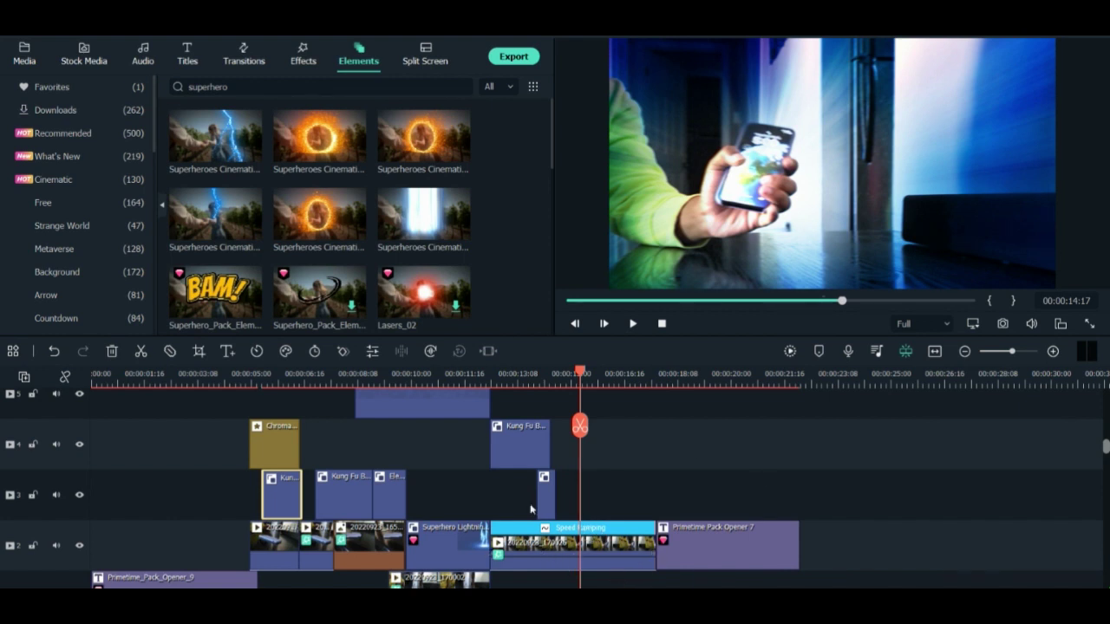
Search the effects library for 'blue' and jump playback to the Coming Soon title card.
{"action": "left_click", "coordinate": [302, 55]}
{"action": "left_click", "coordinate": [227, 86]}
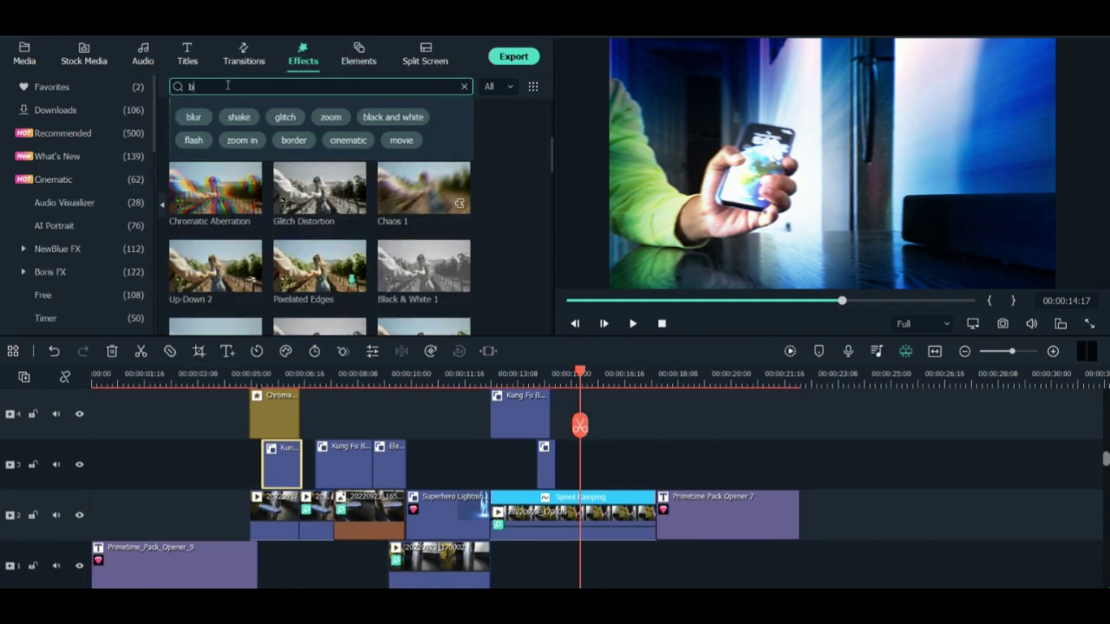
{"action": "type", "text": "ue"}
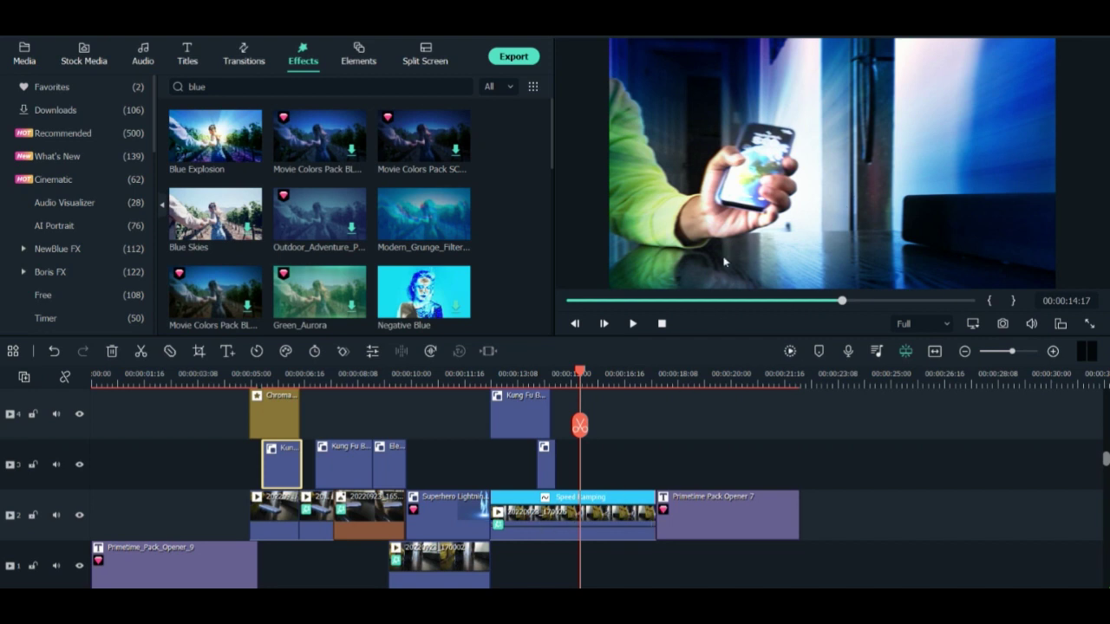
{"action": "scroll", "coordinate": [592, 393], "scroll_direction": "up", "scroll_amount": 1}
{"action": "left_click_drag", "start_coordinate": [583, 374], "coordinate": [744, 418]}
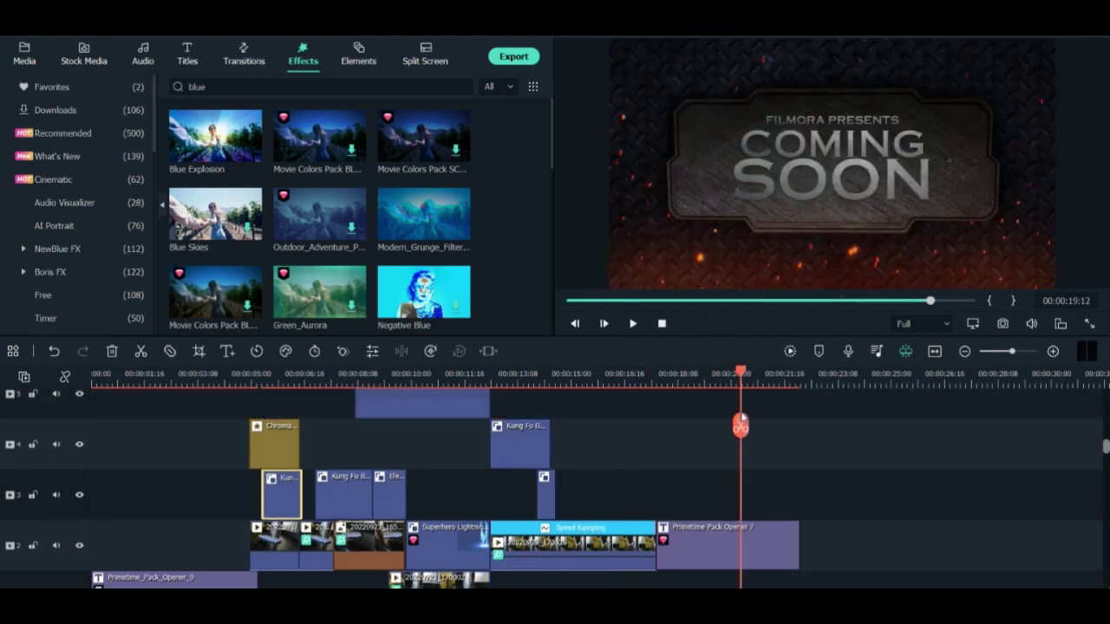
Show the Titles library and bring the playhead back to 00:00:00:00.
{"action": "left_click", "coordinate": [198, 59]}
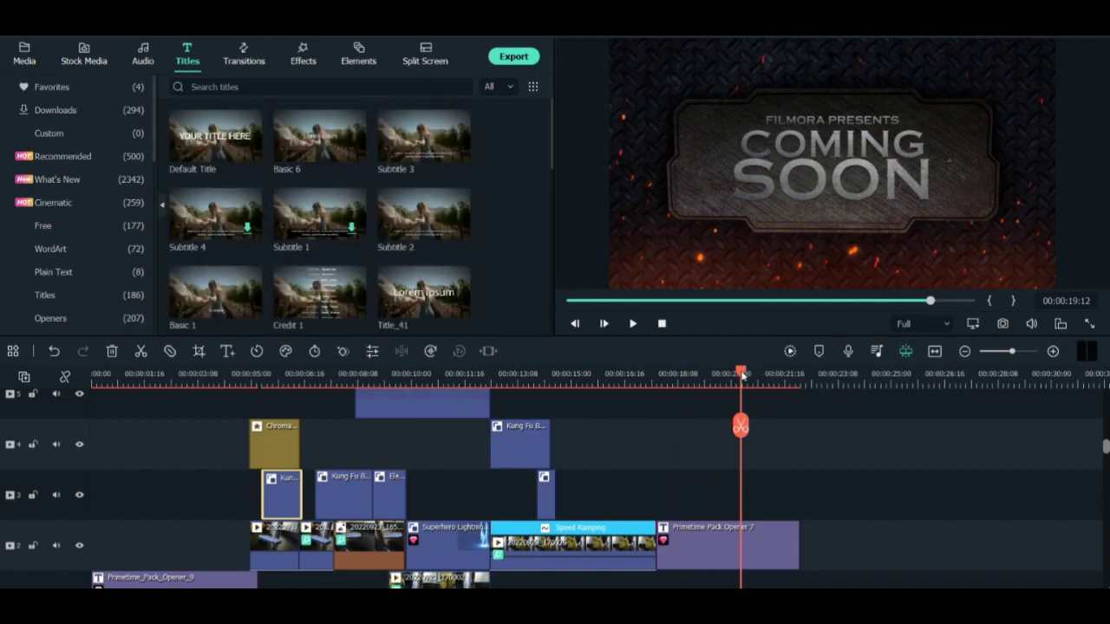
{"action": "left_click_drag", "start_coordinate": [741, 375], "coordinate": [3, 417]}
{"action": "scroll", "coordinate": [282, 464], "scroll_direction": "down", "scroll_amount": 5}
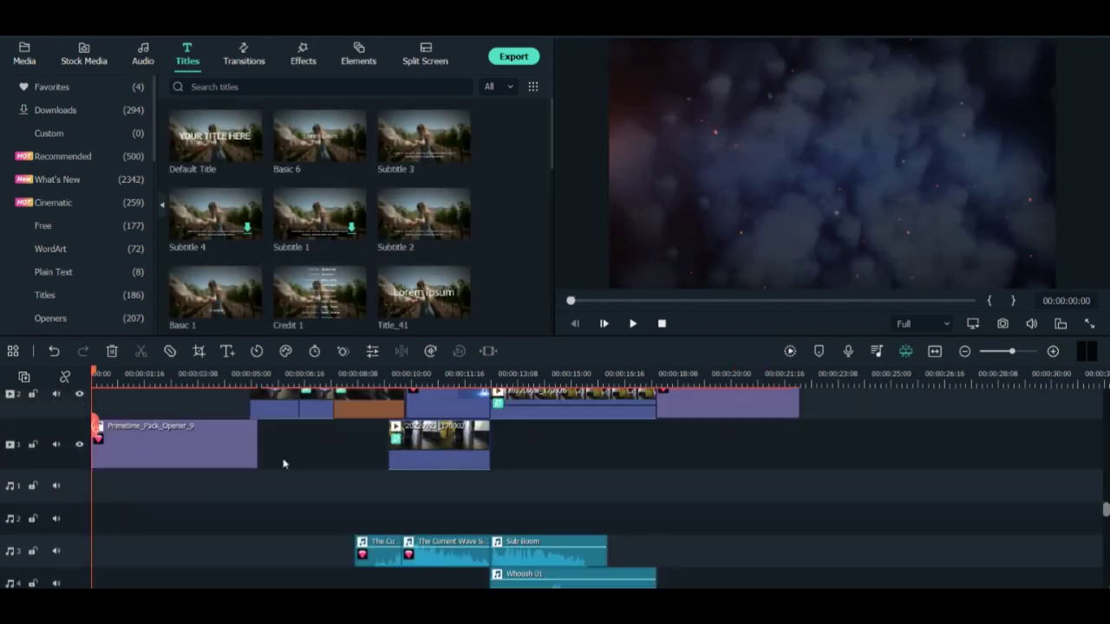
{"action": "scroll", "coordinate": [283, 464], "scroll_direction": "up", "scroll_amount": 3}
{"action": "scroll", "coordinate": [494, 451], "scroll_direction": "down", "scroll_amount": 5}
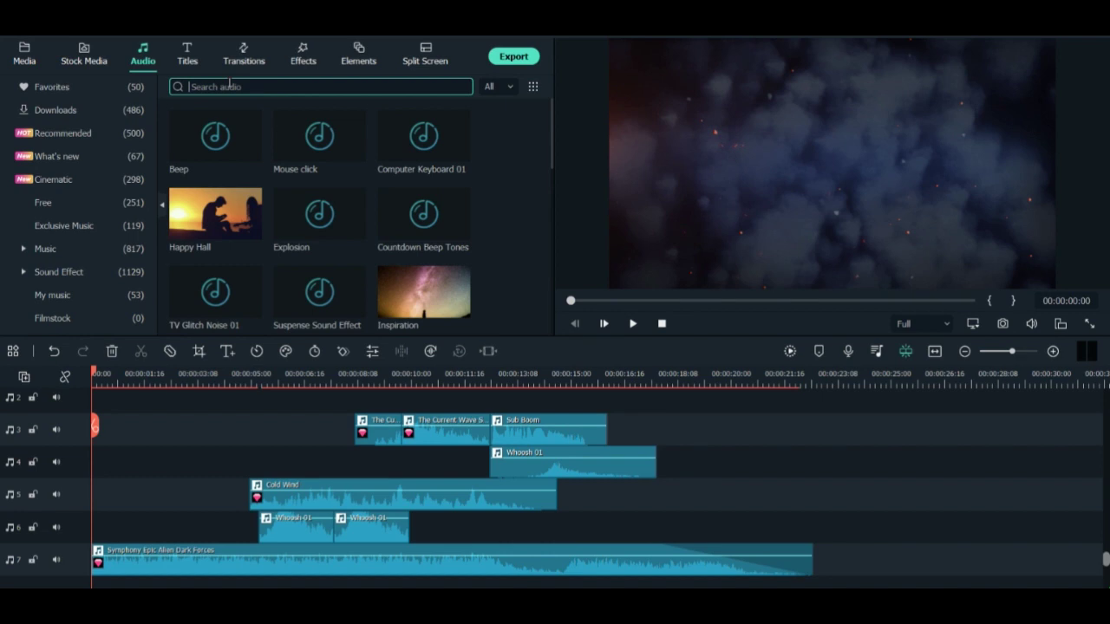
Search audio for 'epic' to list Epic Rock and Action Hero Anthem, then preview the closing titles.
{"action": "type", "text": "pic"}
{"action": "key", "text": "Return"}
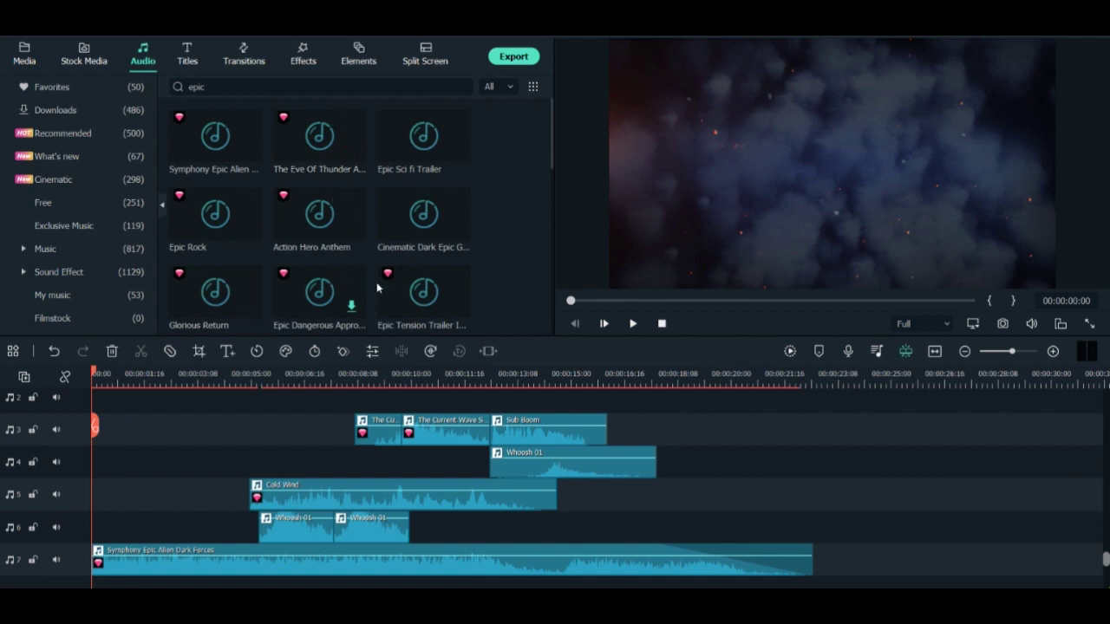
{"action": "scroll", "coordinate": [348, 286], "scroll_direction": "down", "scroll_amount": 3}
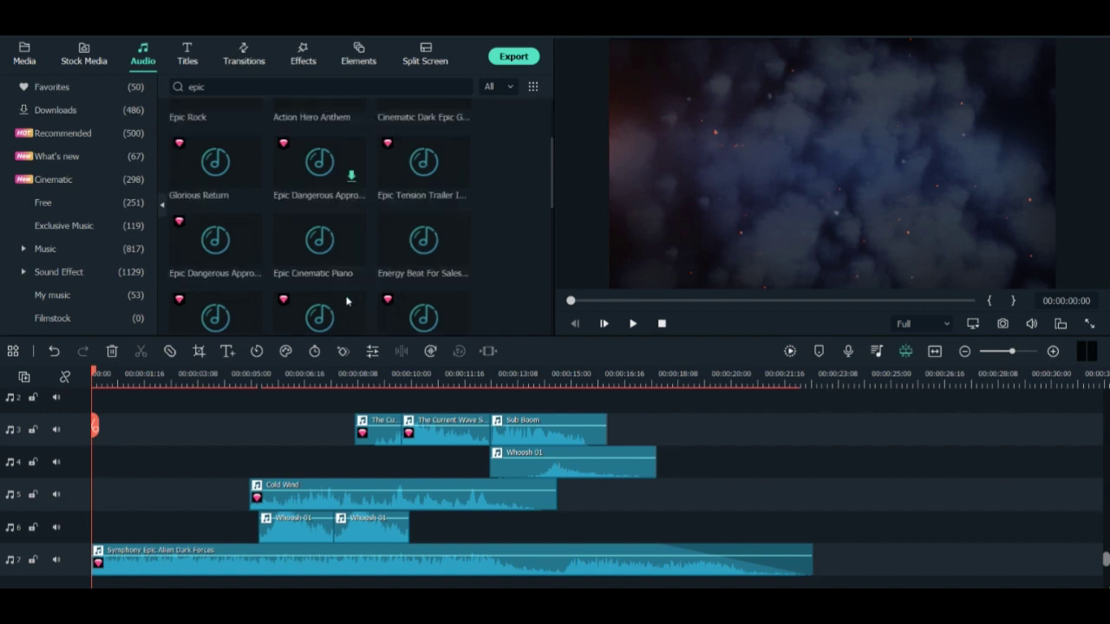
{"action": "scroll", "coordinate": [302, 574], "scroll_direction": "up", "scroll_amount": 2}
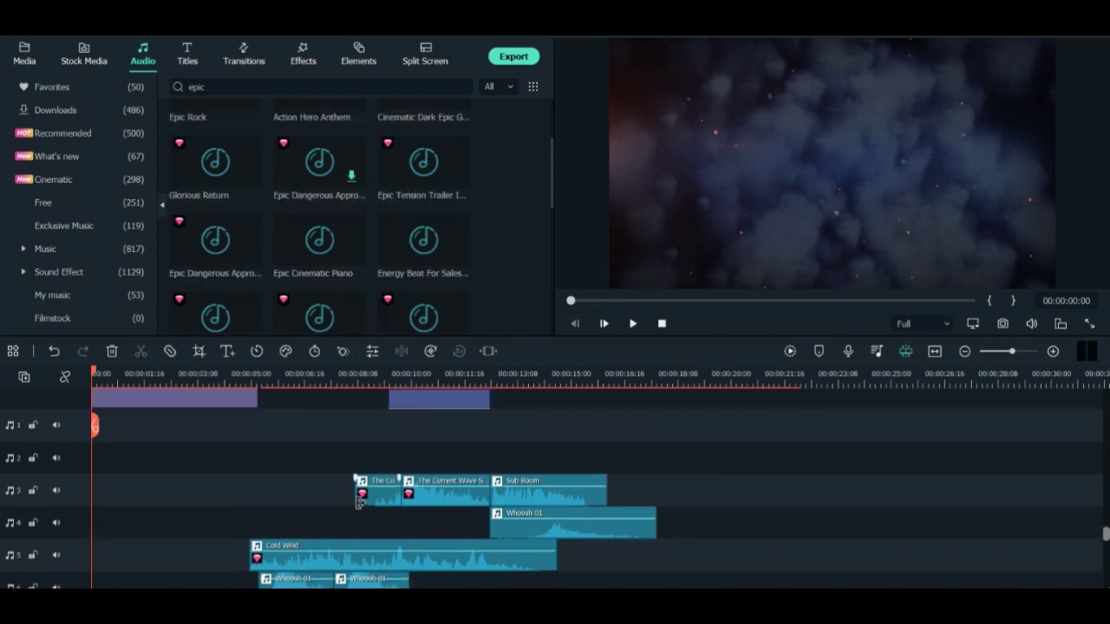
{"action": "scroll", "coordinate": [359, 501], "scroll_direction": "down", "scroll_amount": 1}
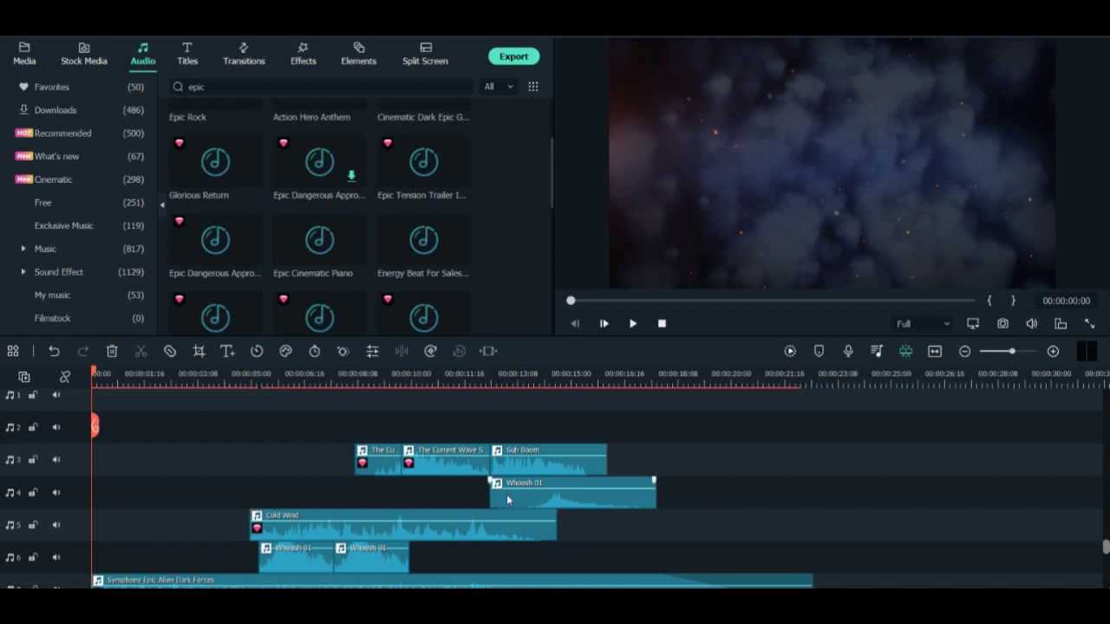
{"action": "scroll", "coordinate": [506, 494], "scroll_direction": "up", "scroll_amount": 4}
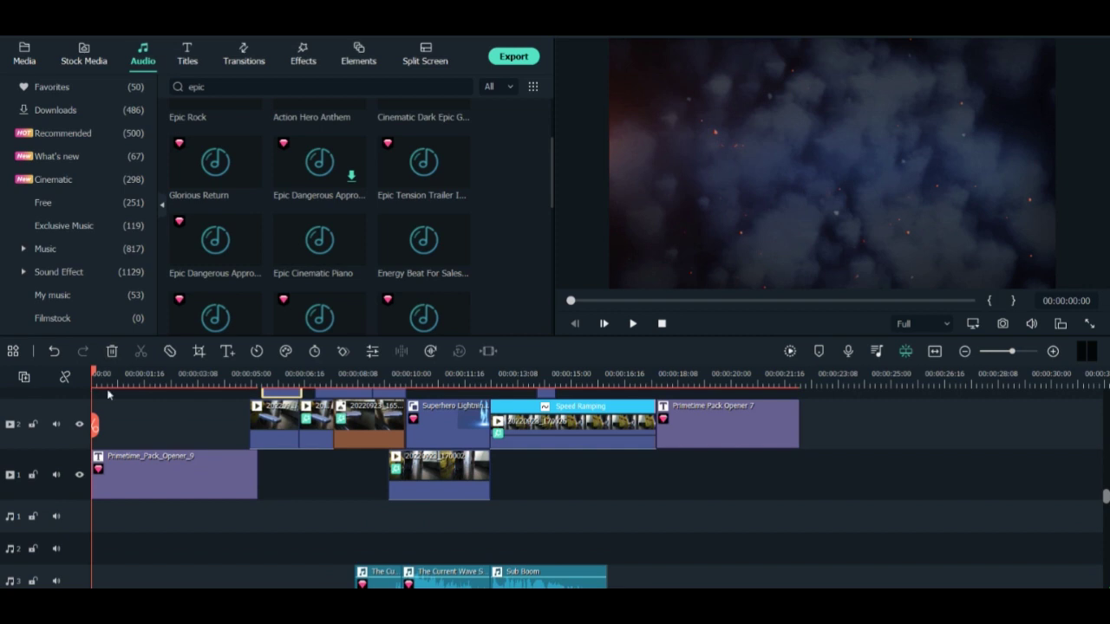
{"action": "scroll", "coordinate": [108, 395], "scroll_direction": "up", "scroll_amount": 1}
{"action": "left_click_drag", "start_coordinate": [93, 373], "coordinate": [636, 394]}
{"action": "left_click", "coordinate": [573, 373]}
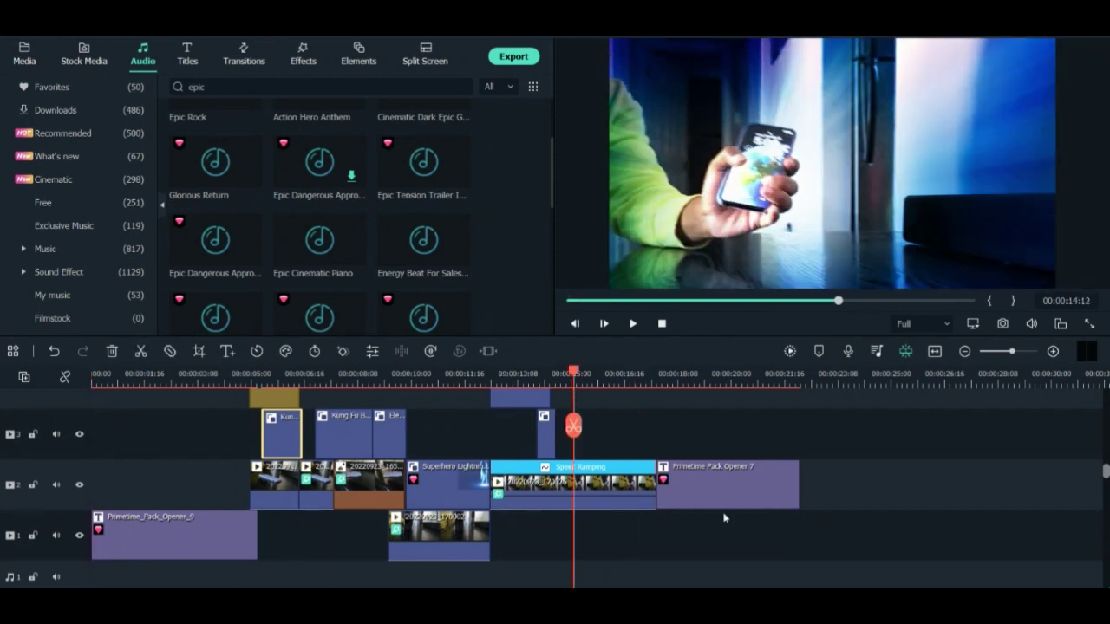